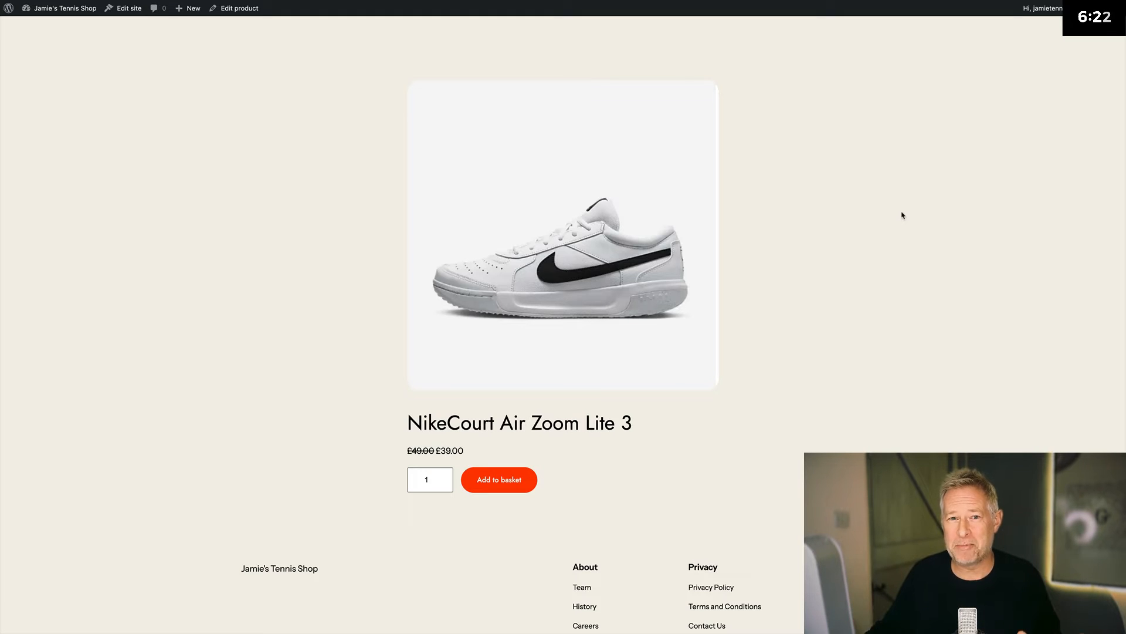
Open the Shop page's archive-product template in the site editor
{"action": "left_click", "coordinate": [253, 377]}
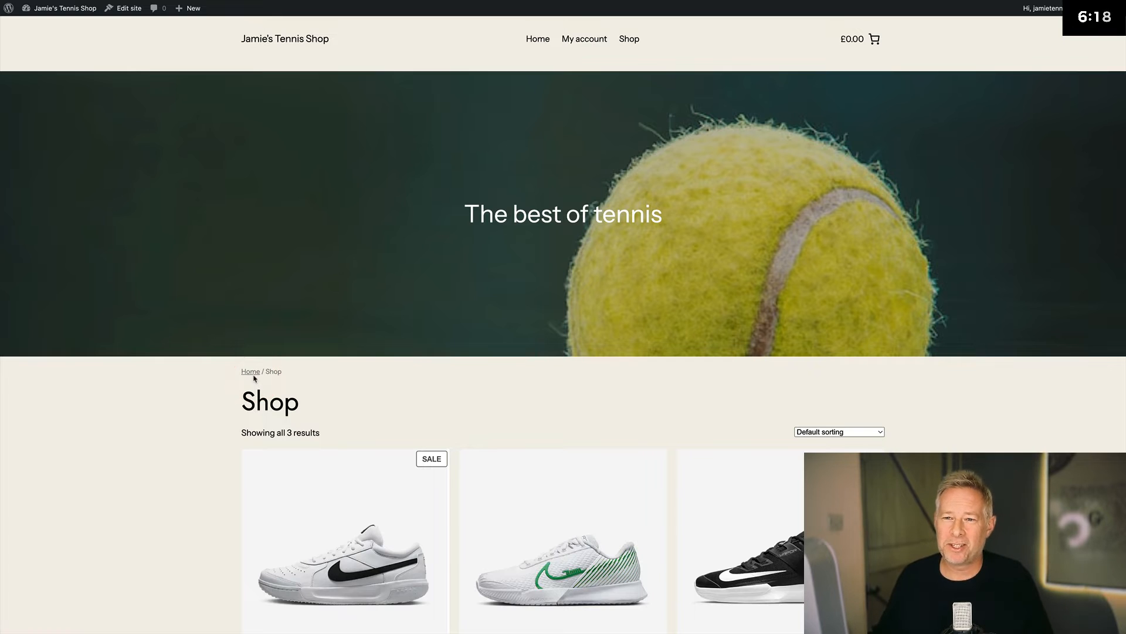
{"action": "left_click", "coordinate": [129, 11]}
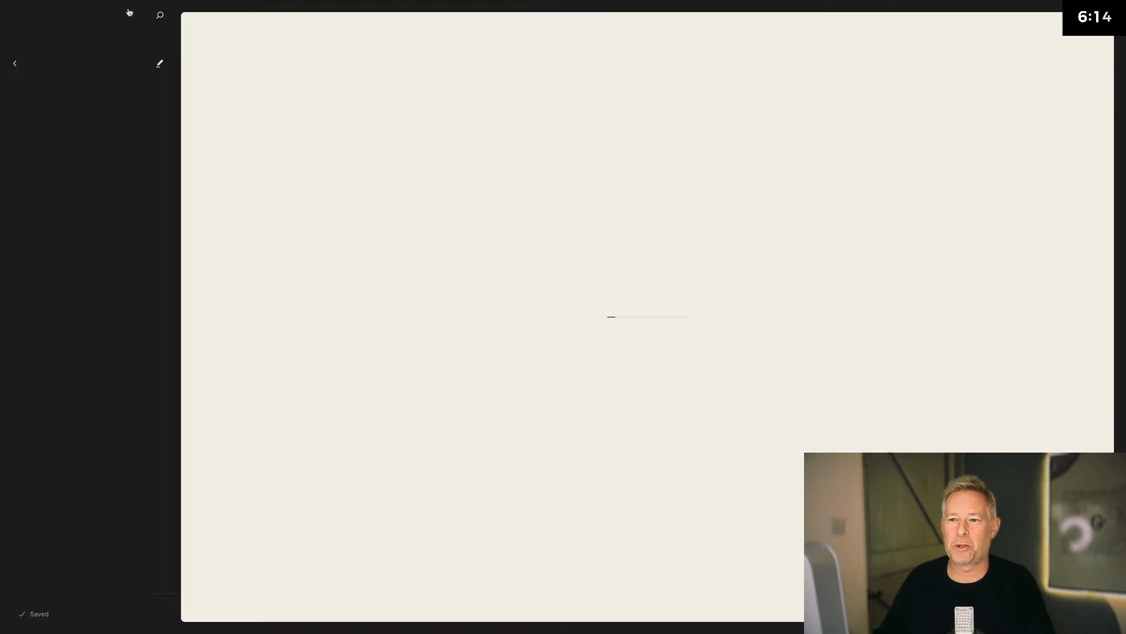
{"action": "left_click", "coordinate": [327, 159]}
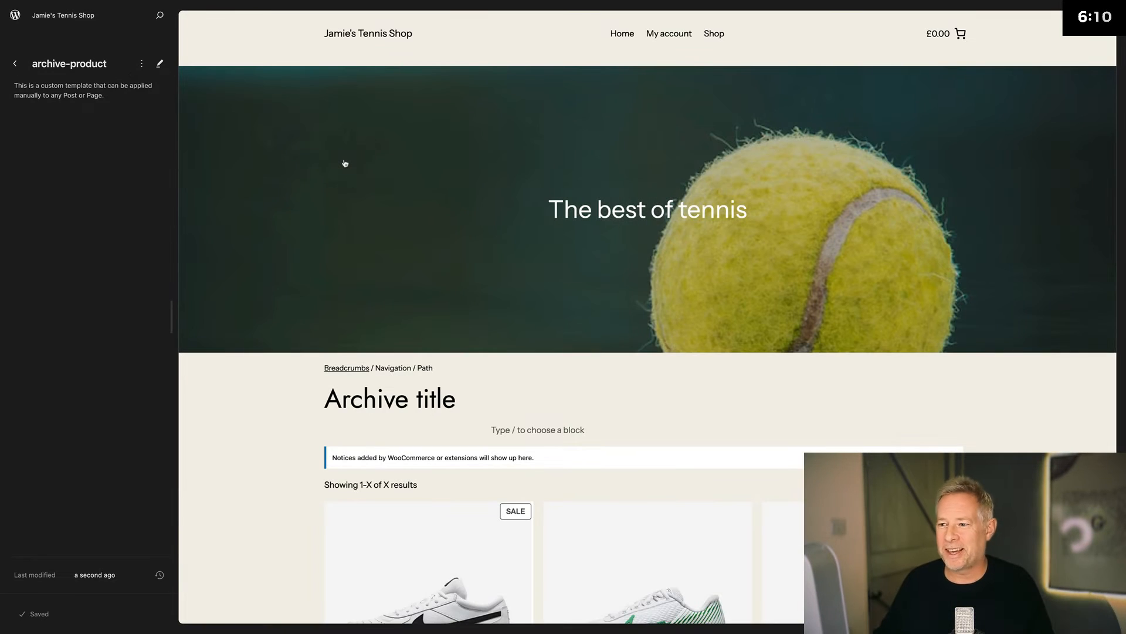
{"action": "left_click", "coordinate": [540, 122]}
Start a new template that applies to Category (product_cat) from the Templates list
{"action": "left_click", "coordinate": [962, 174]}
{"action": "left_click", "coordinate": [85, 377]}
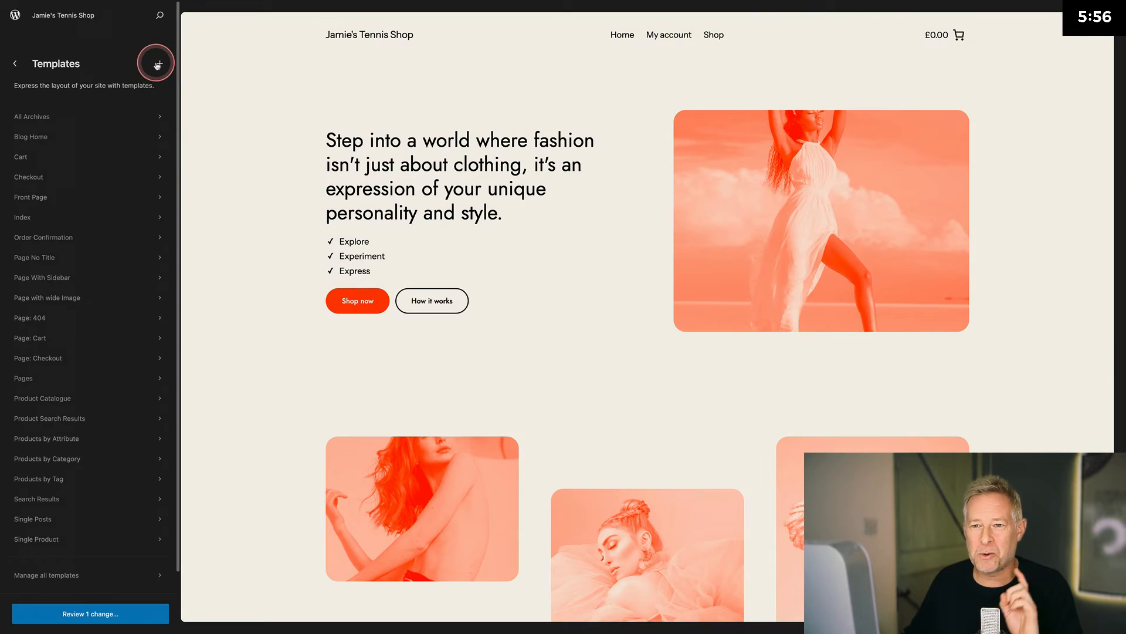
{"action": "left_click", "coordinate": [157, 64]}
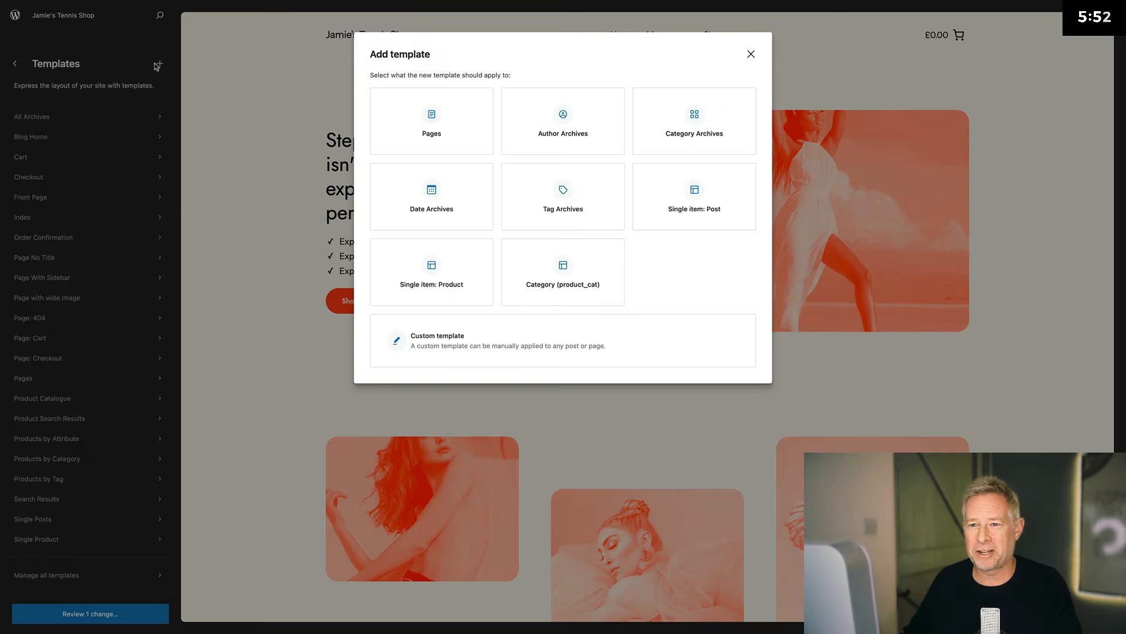
{"action": "left_click", "coordinate": [547, 253]}
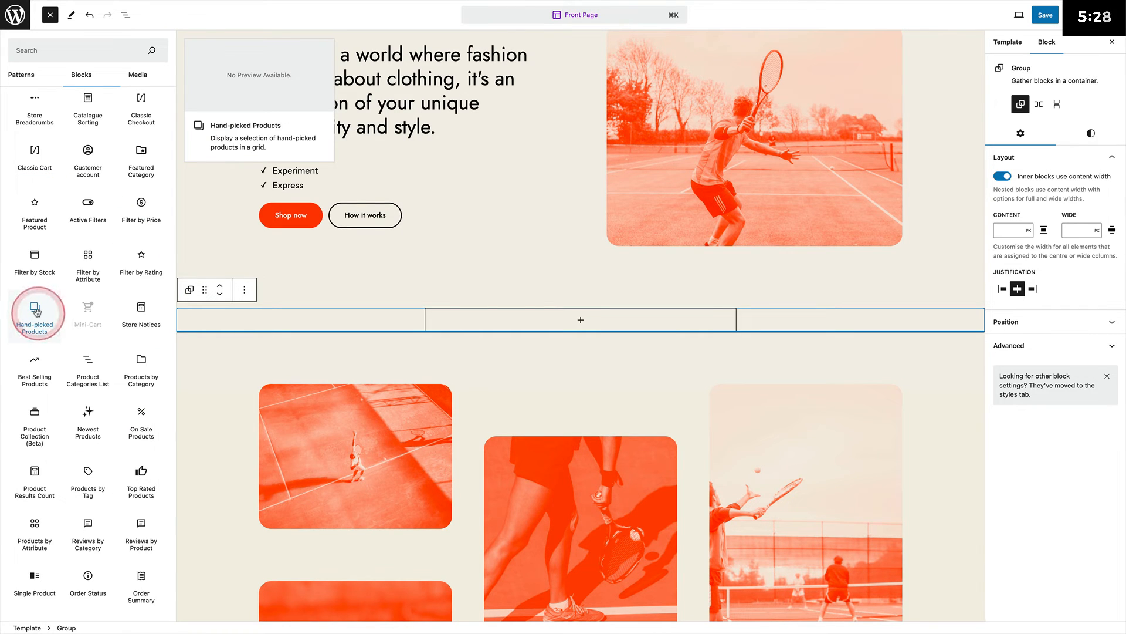
Add a Hand-picked Products block to the empty group below the homepage hero, showing all three NikeCourt shoes
{"action": "left_click_drag", "start_coordinate": [35, 311], "coordinate": [503, 319]}
{"action": "left_click", "coordinate": [359, 472]}
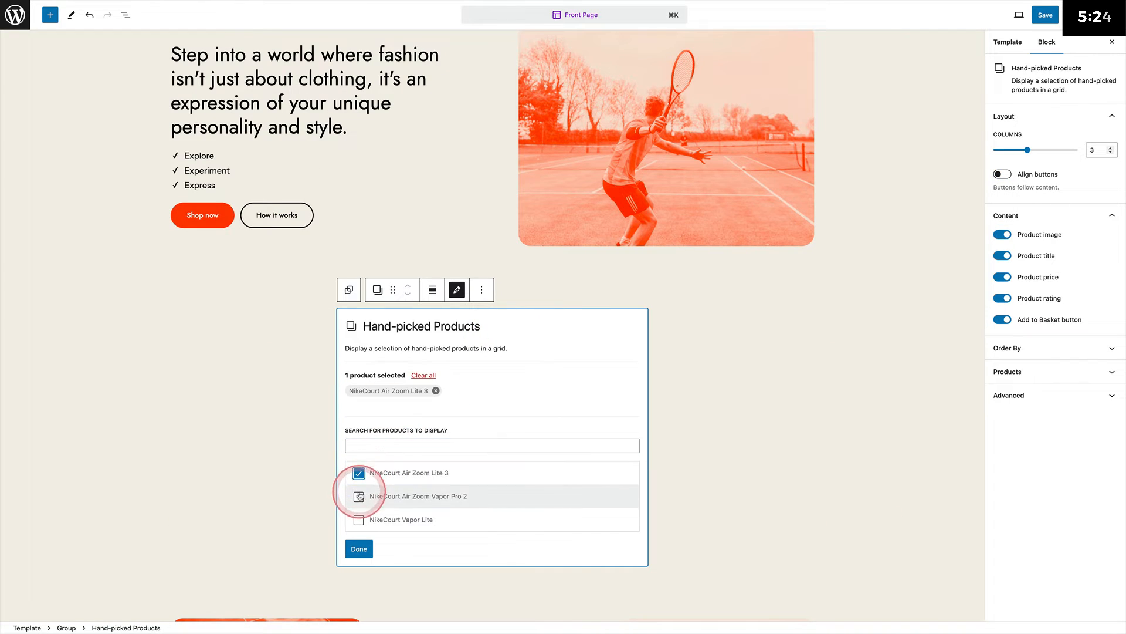
{"action": "left_click", "coordinate": [359, 496]}
{"action": "left_click", "coordinate": [359, 519]}
{"action": "left_click", "coordinate": [359, 548]}
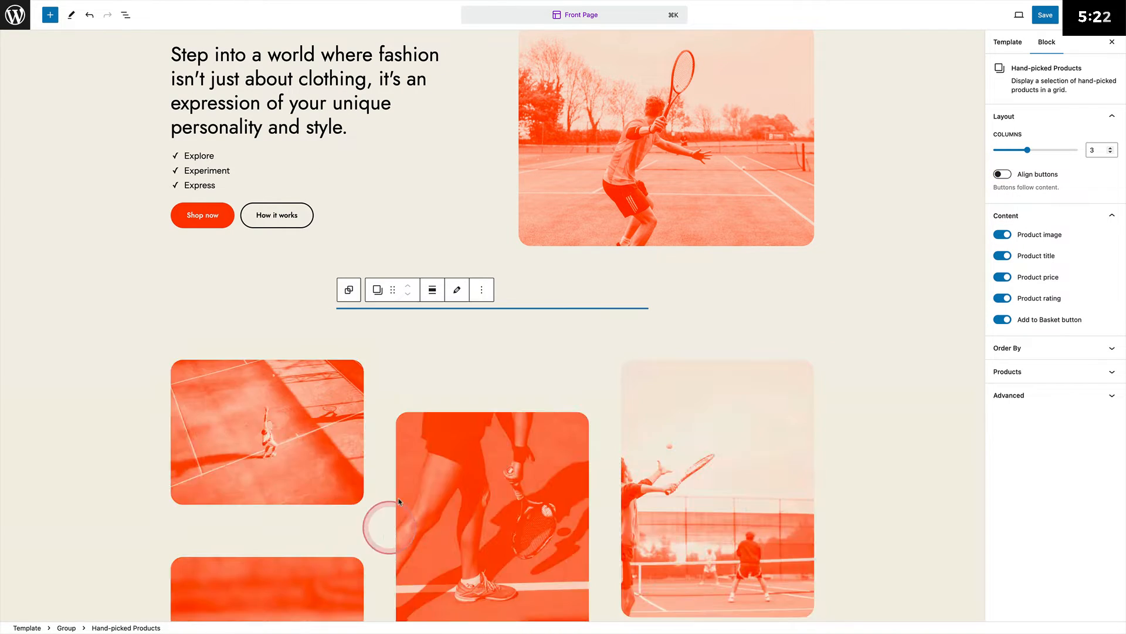
Align the Hand-picked Products block to wide width
{"action": "left_click", "coordinate": [433, 289]}
{"action": "left_click", "coordinate": [446, 344]}
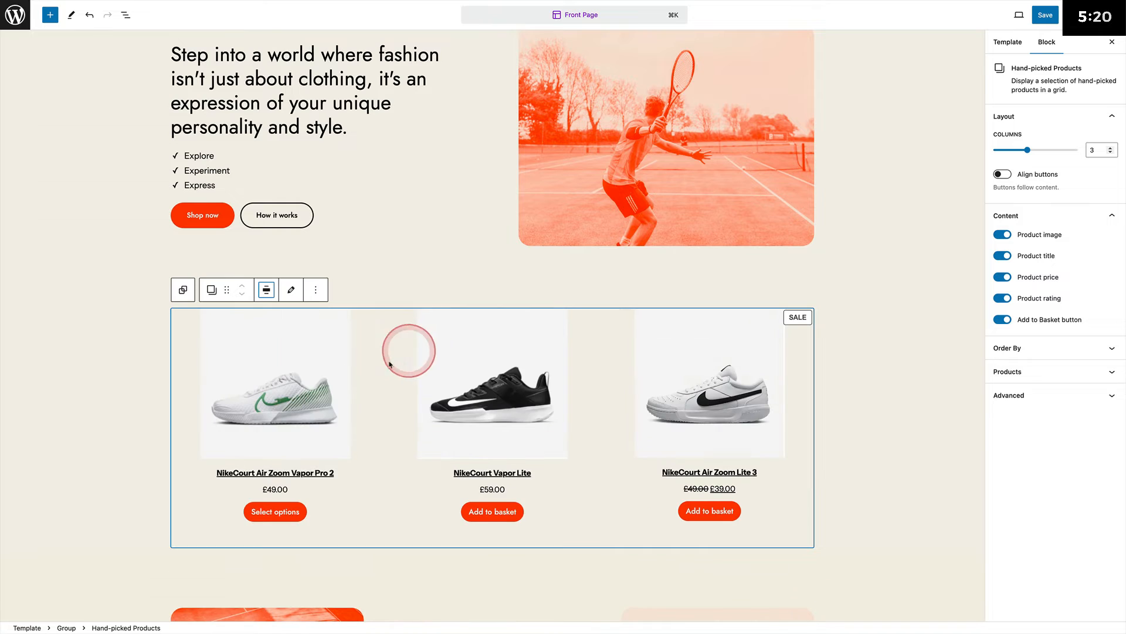
{"action": "scroll", "coordinate": [164, 406], "scroll_direction": "up", "scroll_amount": 2}
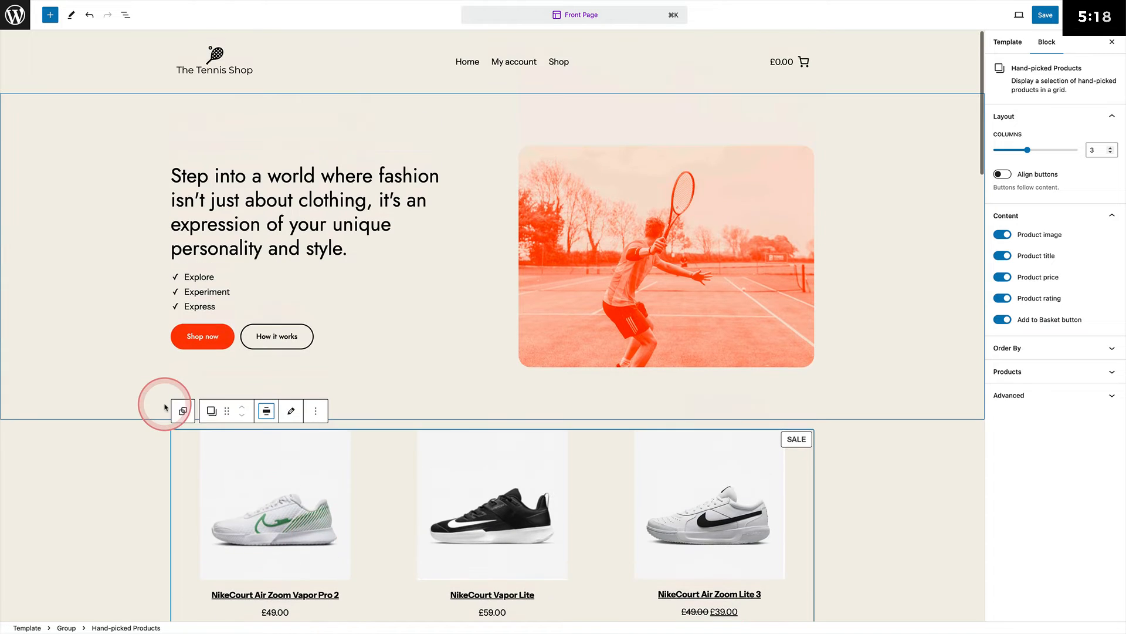
{"action": "scroll", "coordinate": [165, 406], "scroll_direction": "down", "scroll_amount": 2}
{"action": "scroll", "coordinate": [165, 406], "scroll_direction": "down", "scroll_amount": 10}
Insert a Featured Product block for NikeCourt Air Zoom Lite 3 after the Tennis Shoes paragraph, hide its description and open its alignment options
{"action": "left_click", "coordinate": [573, 362]}
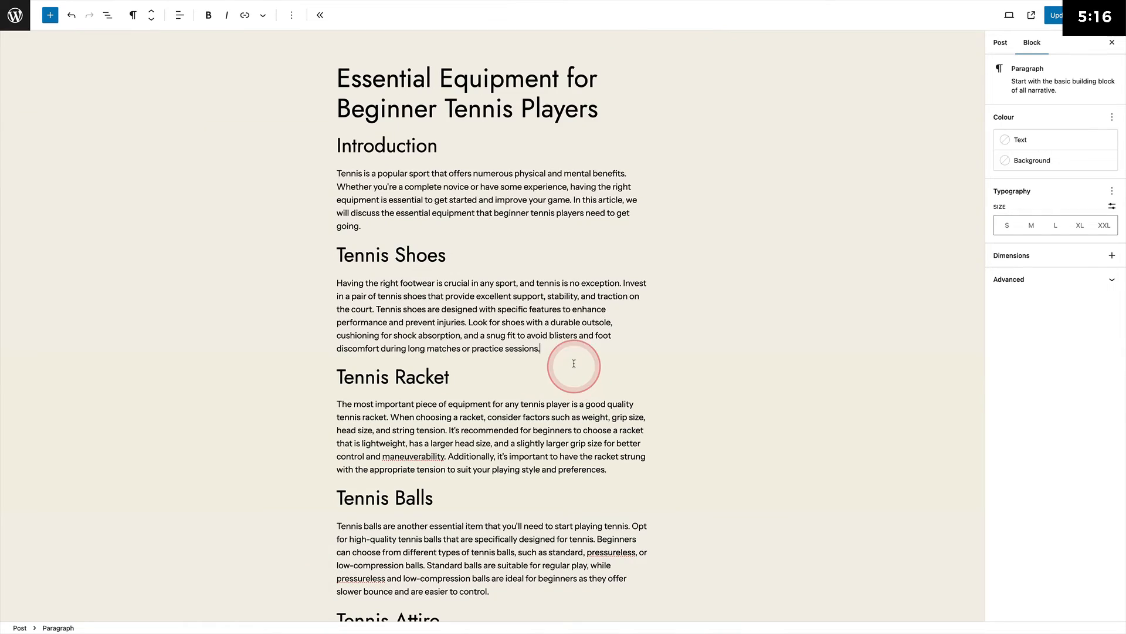
{"action": "key", "text": "Return"}
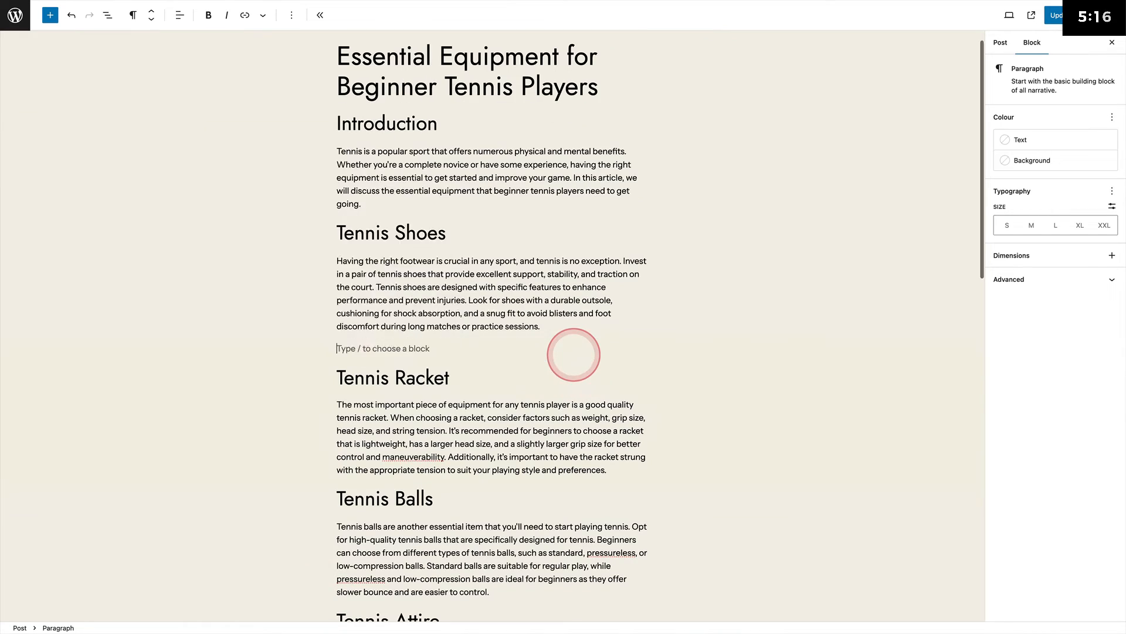
{"action": "type", "text": "/fea"}
{"action": "left_click", "coordinate": [414, 327]}
{"action": "left_click", "coordinate": [366, 451]}
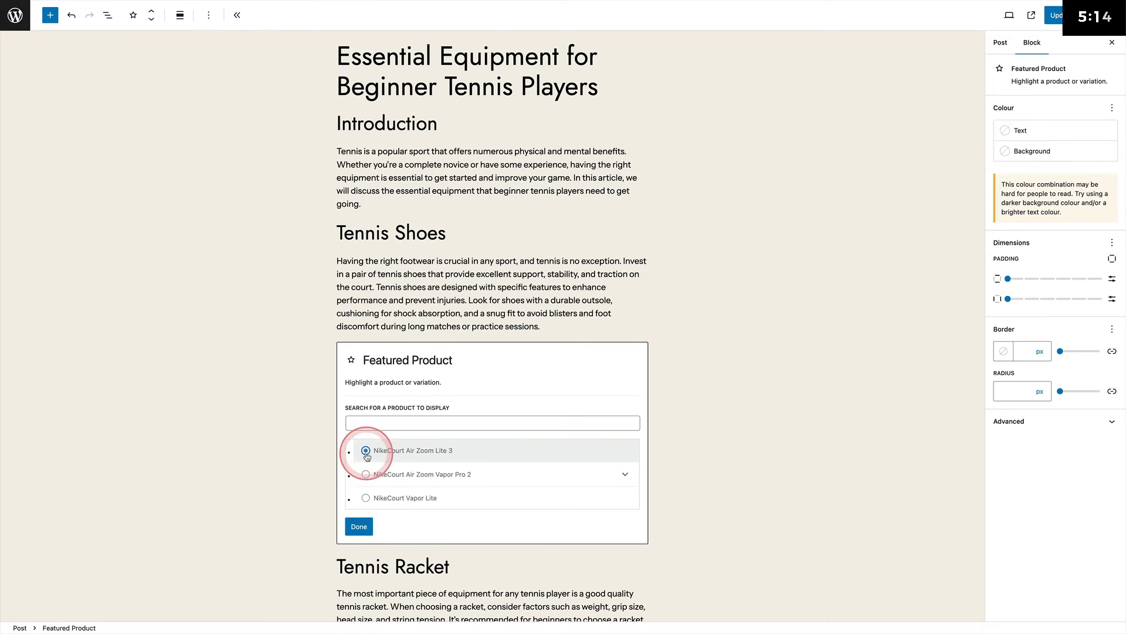
{"action": "left_click", "coordinate": [358, 523]}
{"action": "left_click", "coordinate": [1002, 150]}
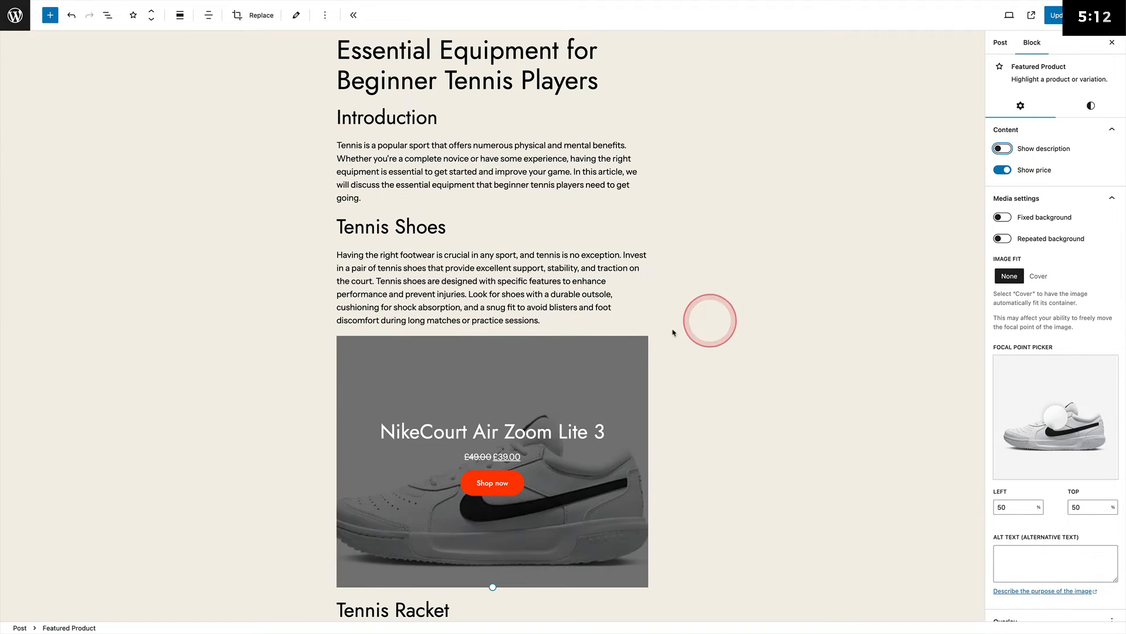
{"action": "left_click", "coordinate": [180, 15]}
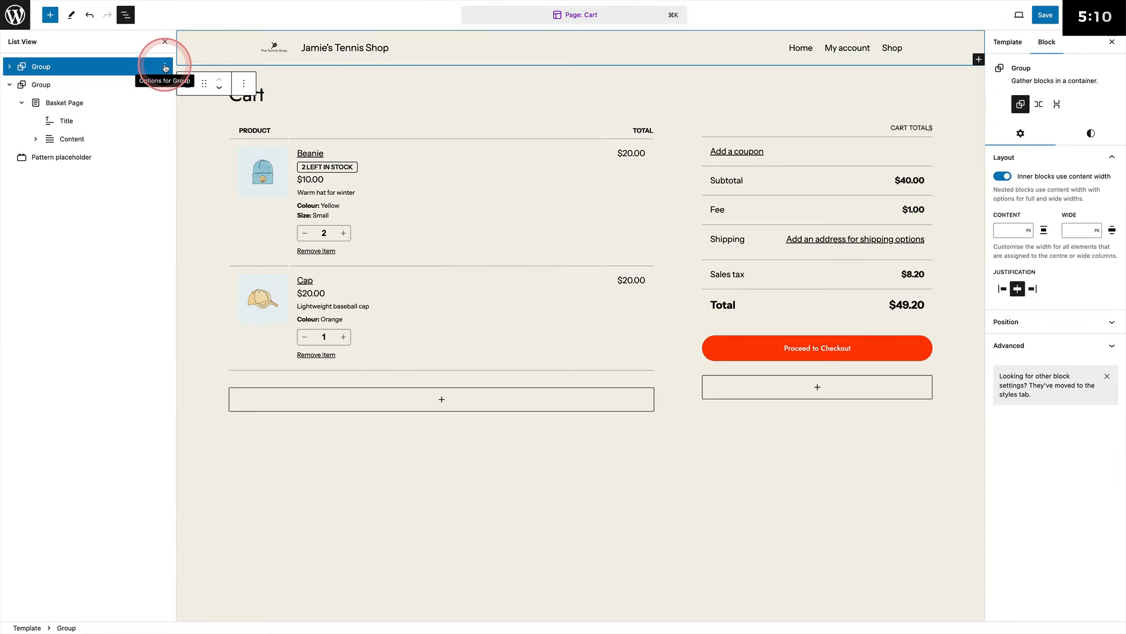
Delete the header group from the Page: Cart template
{"action": "left_click", "coordinate": [165, 67]}
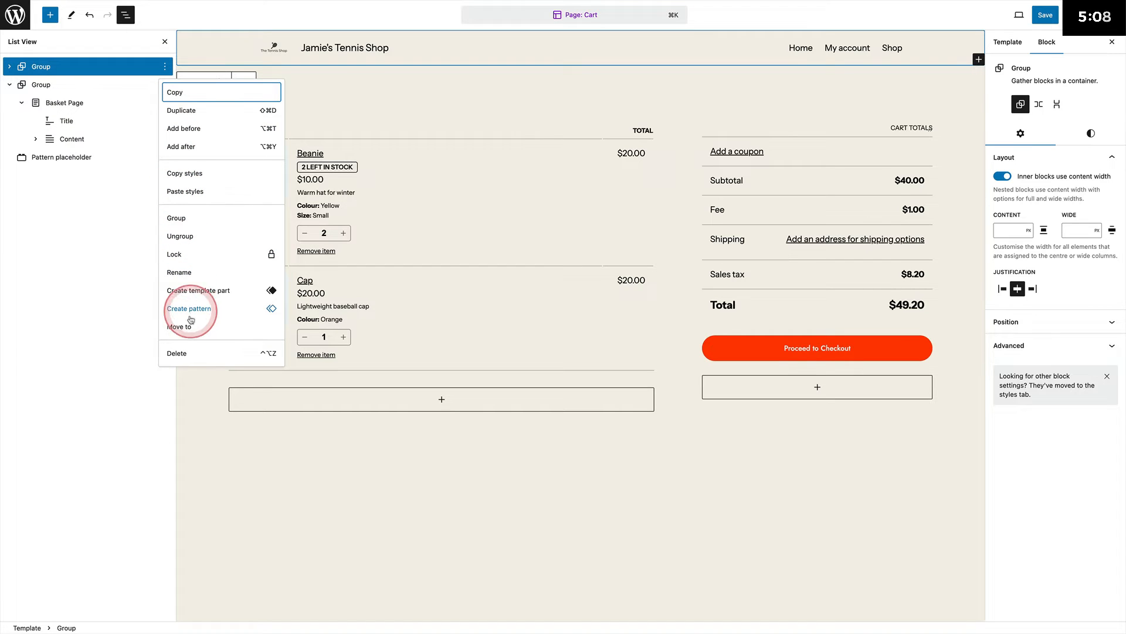
{"action": "left_click", "coordinate": [193, 355]}
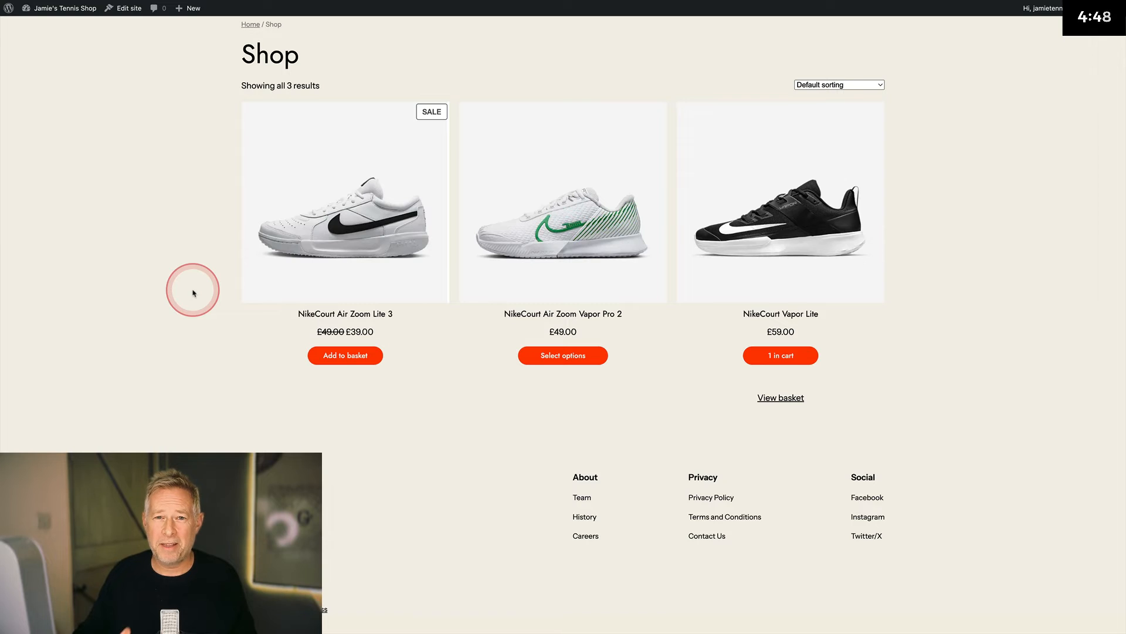
Add the NikeCourt Air Zoom Lite 3 to the basket and go to checkout
{"action": "left_click", "coordinate": [342, 356]}
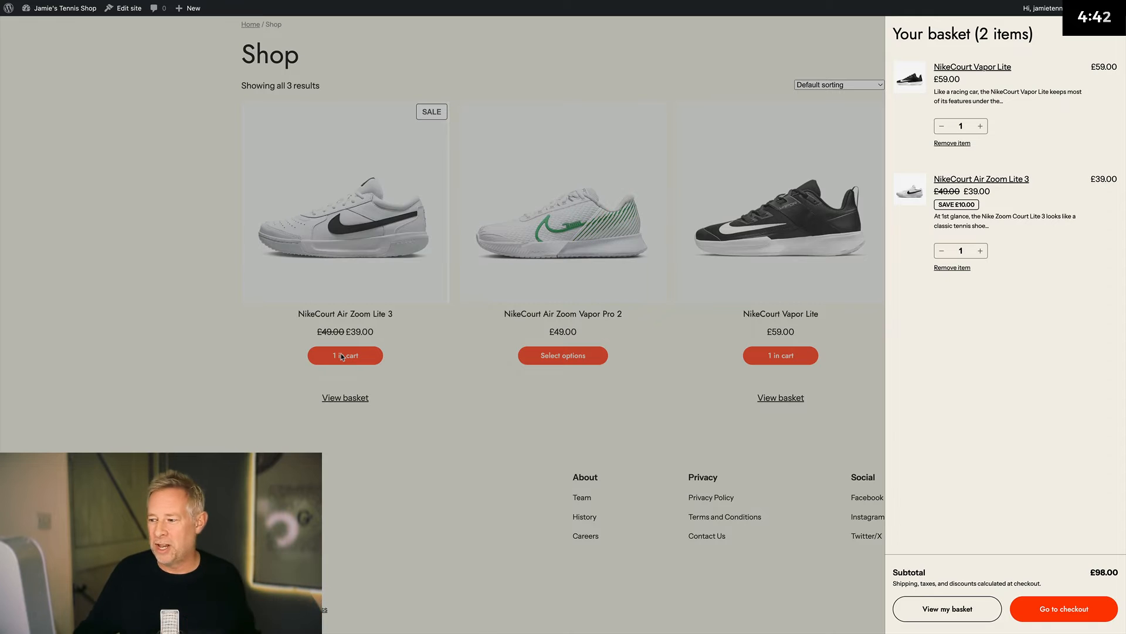
{"action": "left_click", "coordinate": [1082, 612]}
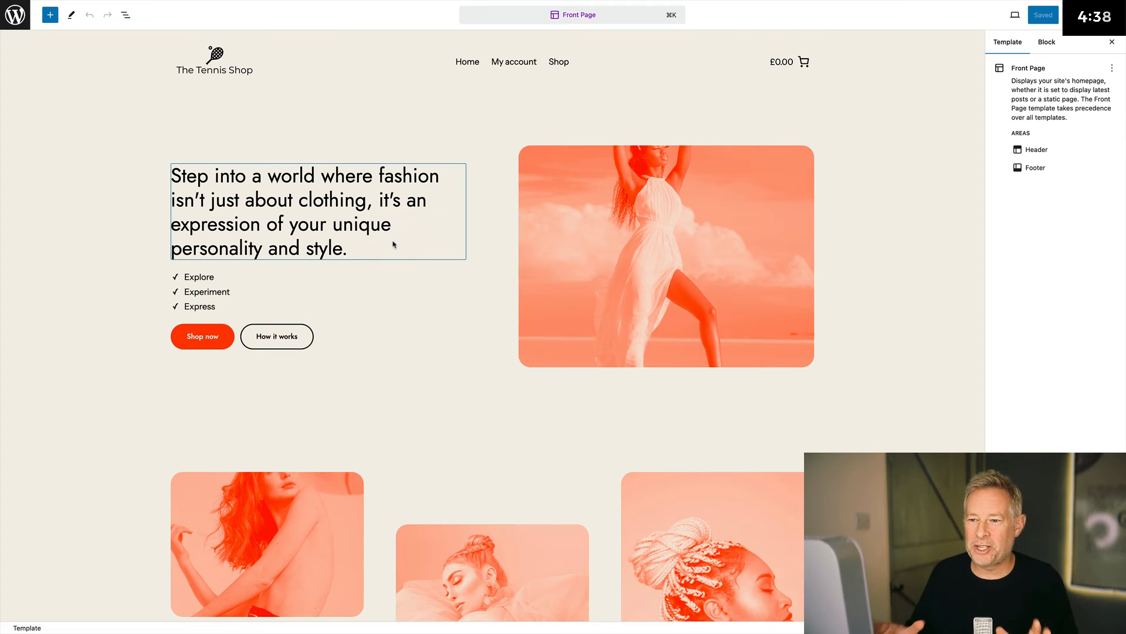
Replace the hero heading on the Front Page with "Serve Up Style and Performance at Jamie's Tennis Shop: Elevate Your Game Today"
{"action": "left_click", "coordinate": [378, 248]}
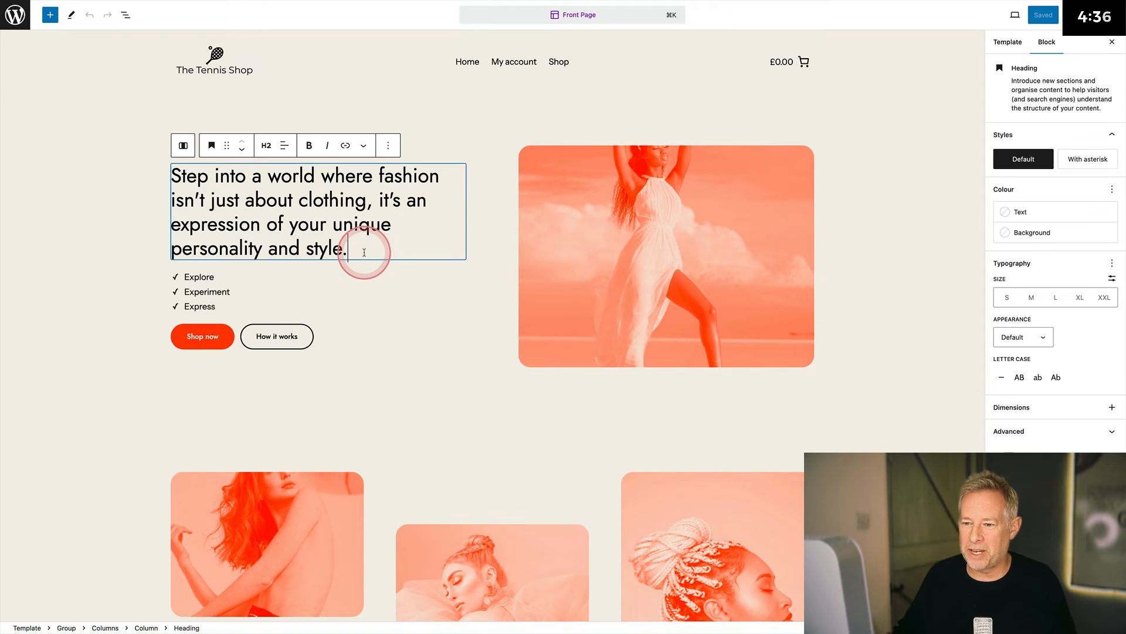
{"action": "left_click_drag", "start_coordinate": [364, 253], "coordinate": [176, 176]}
{"action": "type", "text": "Serve Up Style and Performance at Jamie’s Tennis Shop: Elevate Your Game Today"}
Replace the hero image with the media library photo of a tennis player swinging a racket
{"action": "left_click", "coordinate": [711, 143]}
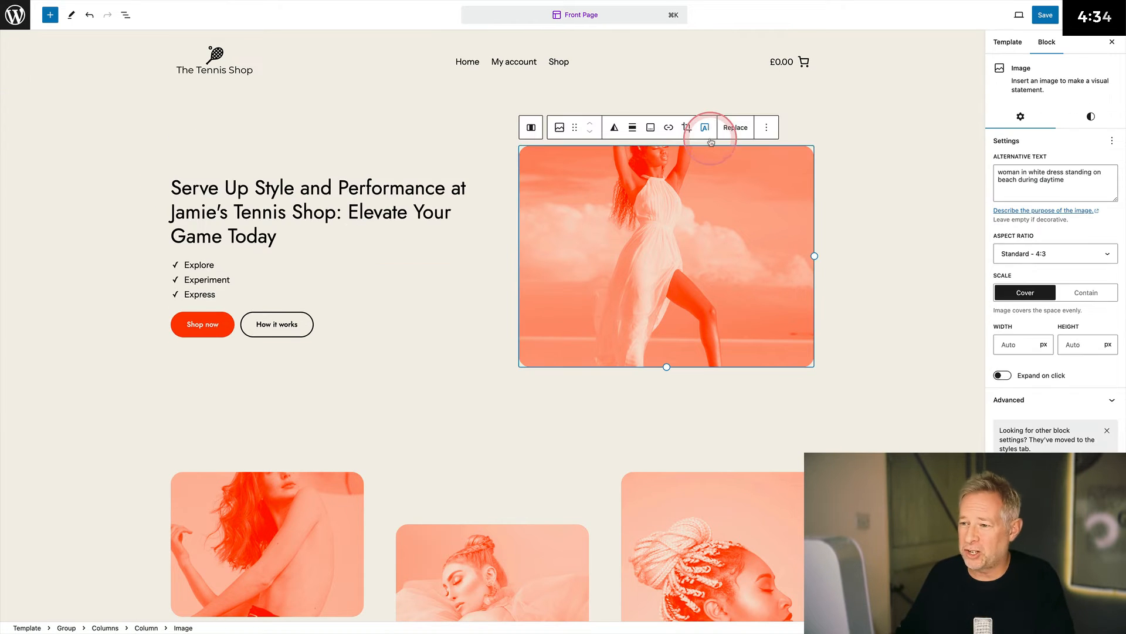
{"action": "left_click", "coordinate": [734, 127]}
{"action": "left_click", "coordinate": [745, 156]}
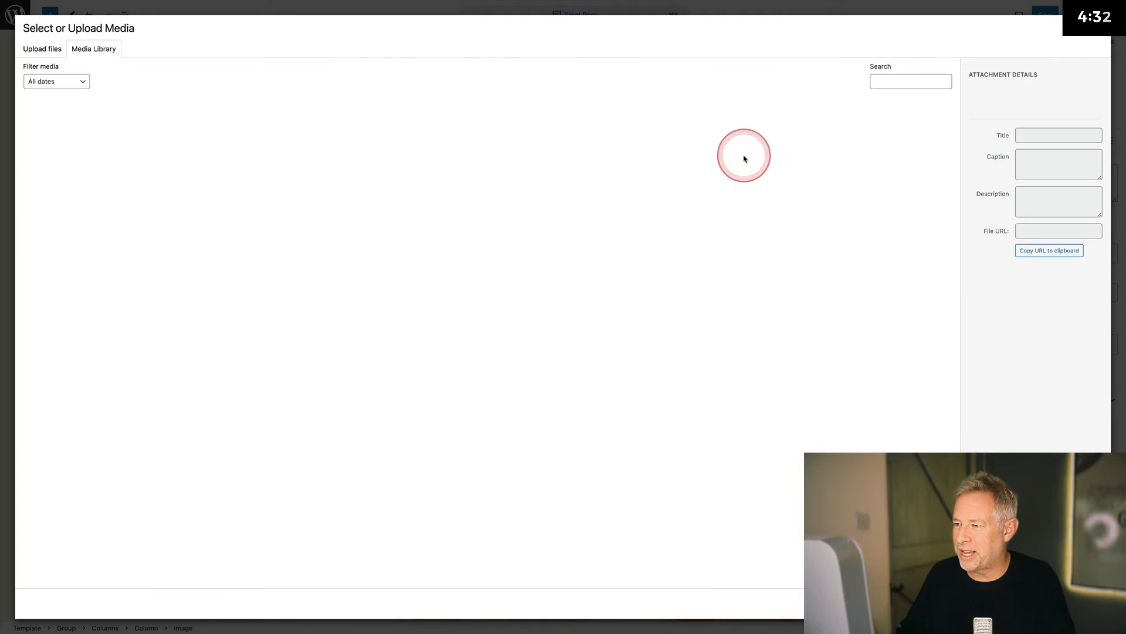
{"action": "left_click", "coordinate": [370, 212]}
{"action": "left_click", "coordinate": [1086, 603]}
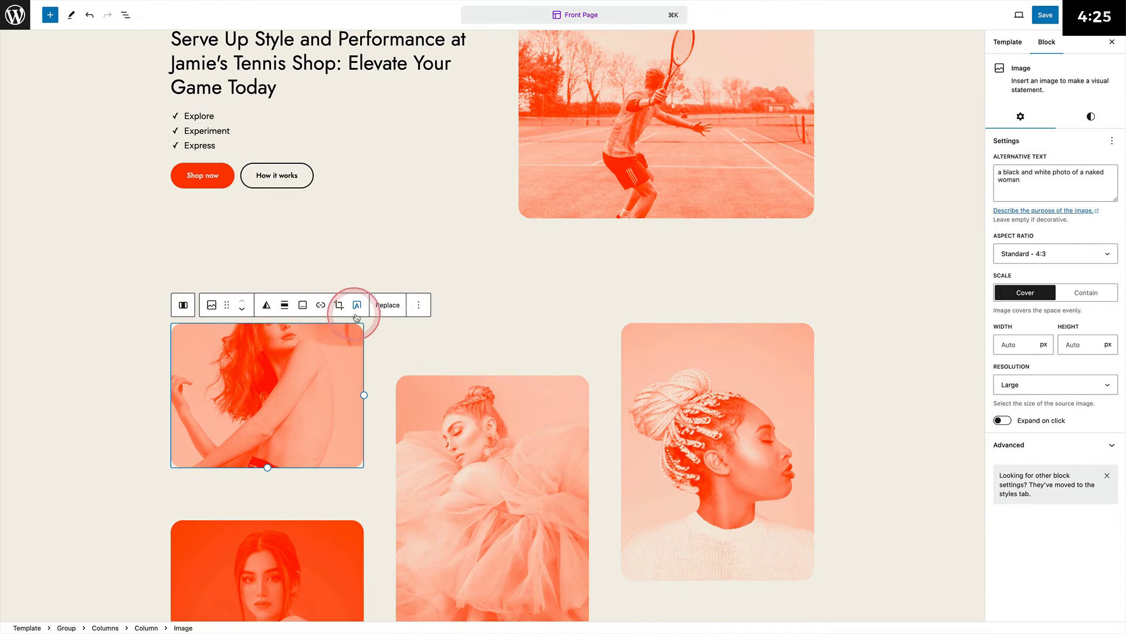
Replace the first gallery image with the media library photo of a player's legs and racket on court
{"action": "left_click", "coordinate": [387, 304]}
{"action": "left_click", "coordinate": [395, 333]}
{"action": "left_click", "coordinate": [297, 211]}
{"action": "left_click", "coordinate": [1086, 604]}
Replace the upper image in the gallery's middle column with the photo of players' legs and rackets in a row
{"action": "left_click", "coordinate": [493, 446]}
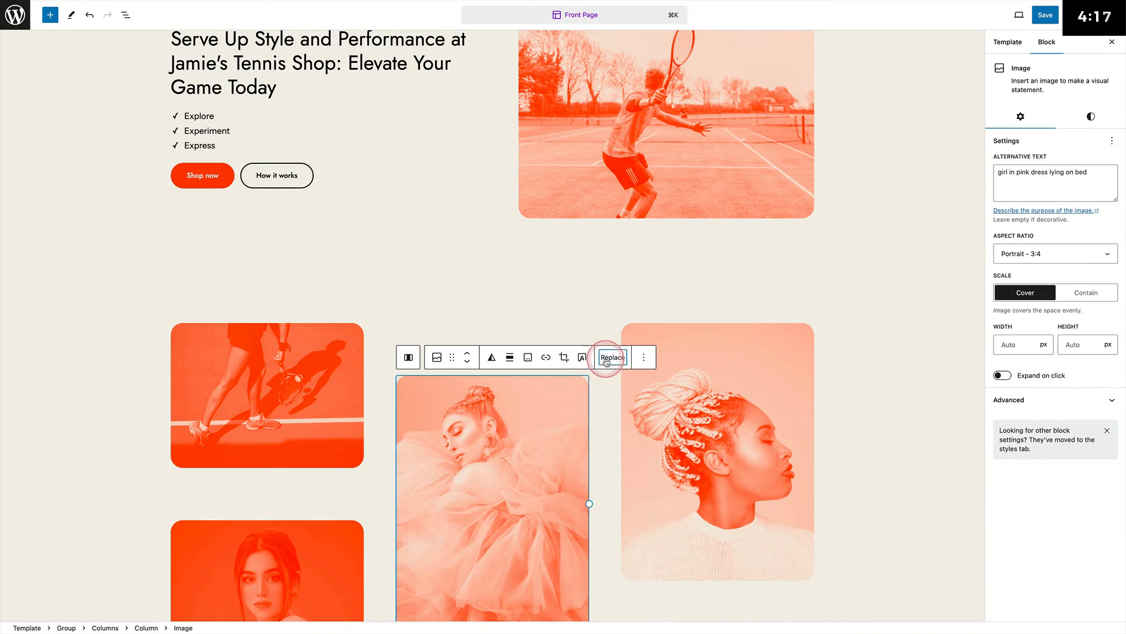
{"action": "left_click", "coordinate": [607, 362]}
{"action": "left_click", "coordinate": [615, 391]}
{"action": "left_click", "coordinate": [604, 131]}
{"action": "left_click", "coordinate": [1086, 603]}
Replace the upper image in the gallery's third column with the aerial photo of a court among trees
{"action": "left_click", "coordinate": [741, 354]}
{"action": "left_click", "coordinate": [837, 305]}
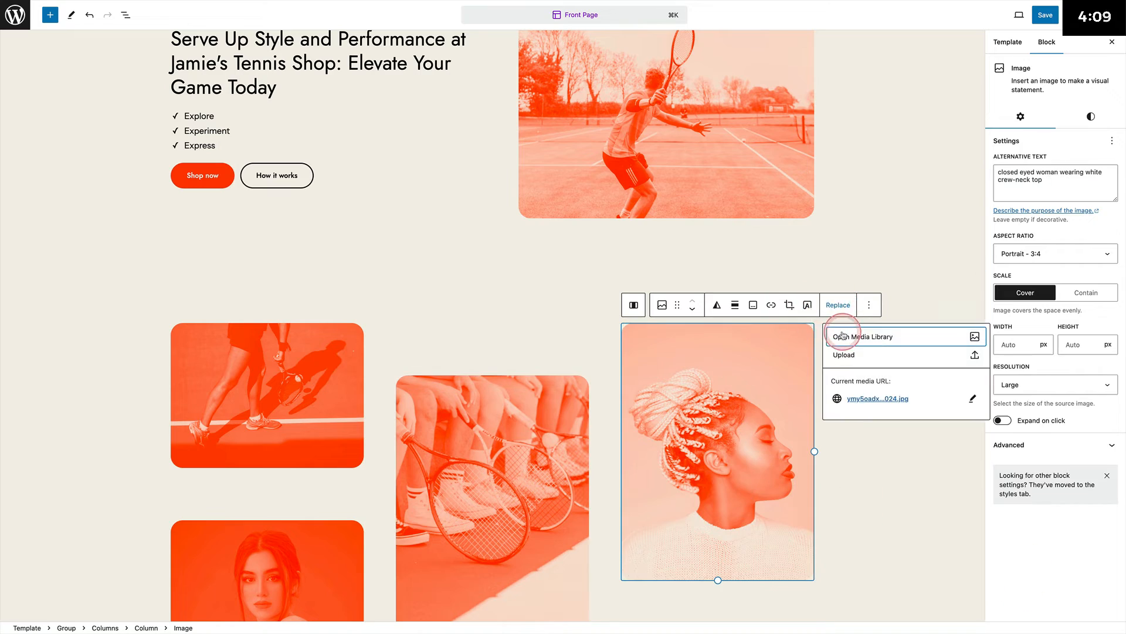
{"action": "left_click", "coordinate": [842, 336]}
{"action": "left_click", "coordinate": [757, 133]}
{"action": "left_click", "coordinate": [1085, 604]}
Replace the second image in the gallery's first column with the photo of a player serving on court
{"action": "scroll", "coordinate": [292, 370], "scroll_direction": "down", "scroll_amount": 5}
{"action": "left_click", "coordinate": [292, 369]}
{"action": "left_click", "coordinate": [387, 201]}
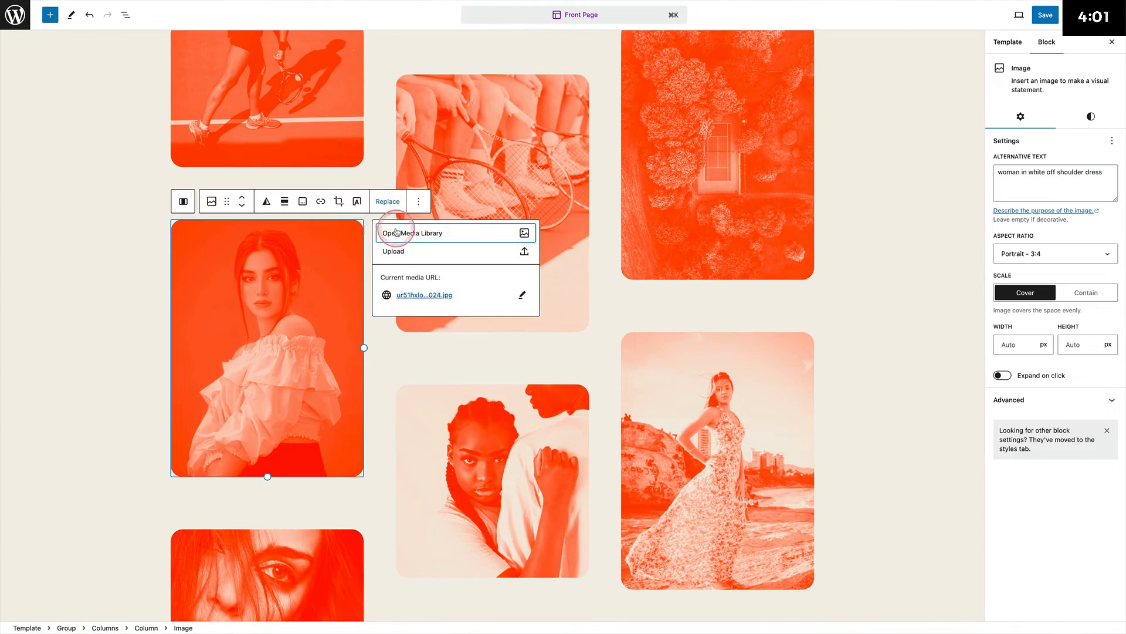
{"action": "left_click", "coordinate": [397, 233]}
{"action": "left_click", "coordinate": [447, 210]}
{"action": "left_click", "coordinate": [1085, 604]}
Open the media library to replace the square image in the gallery's middle column
{"action": "left_click", "coordinate": [581, 532]}
{"action": "left_click", "coordinate": [612, 366]}
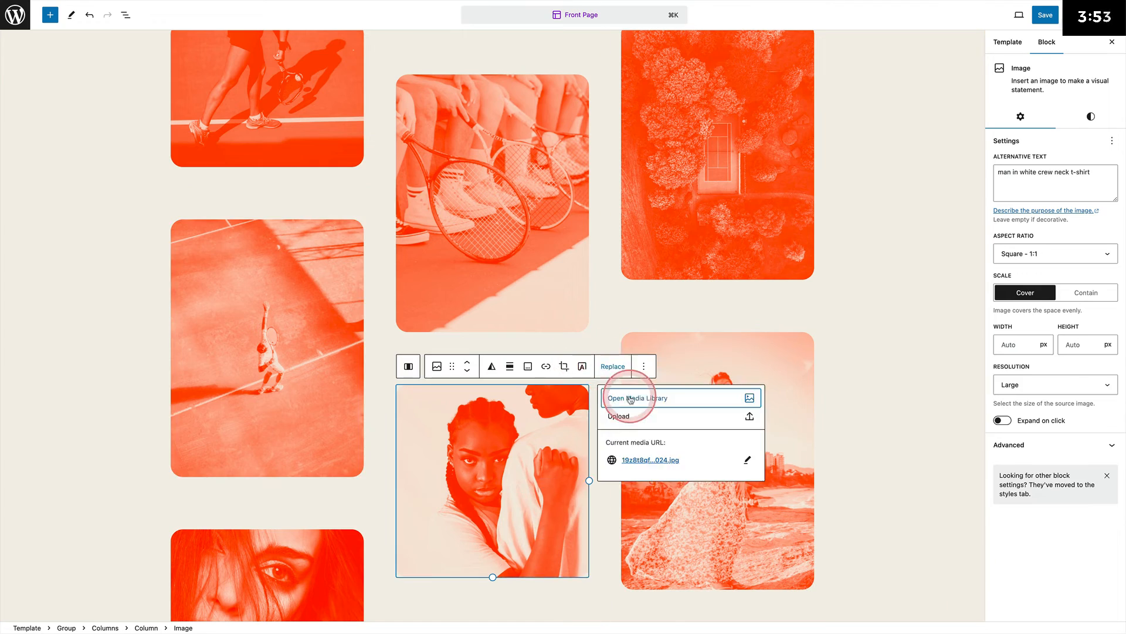
{"action": "left_click", "coordinate": [630, 399]}
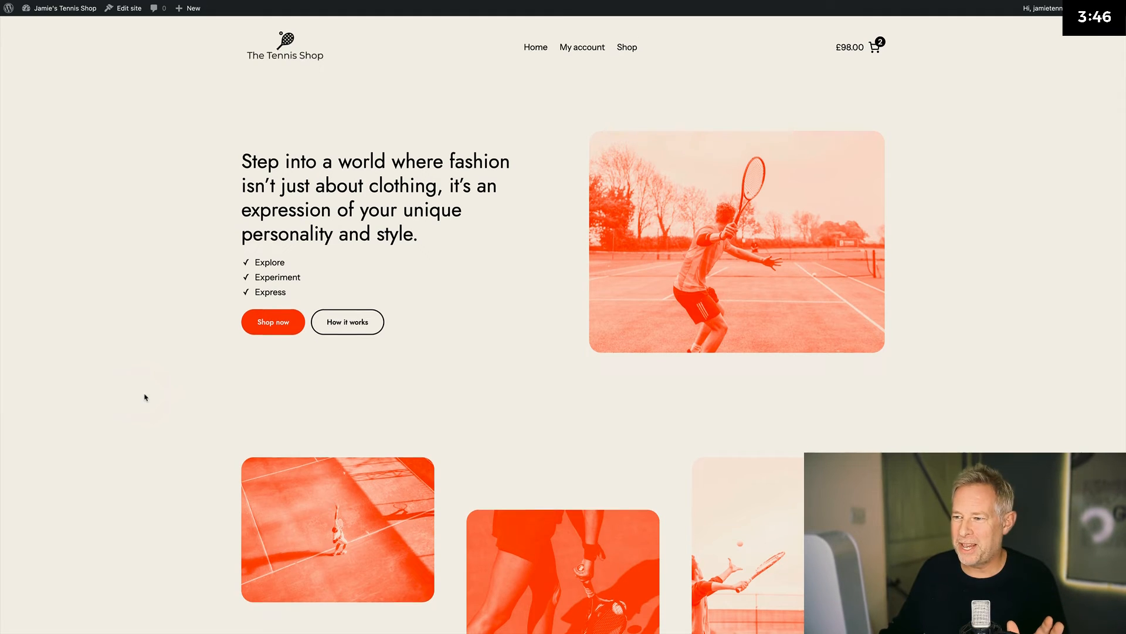
Look through the published homepage's image gallery and the Shop page's product listing
{"action": "scroll", "coordinate": [144, 397], "scroll_direction": "down", "scroll_amount": 15}
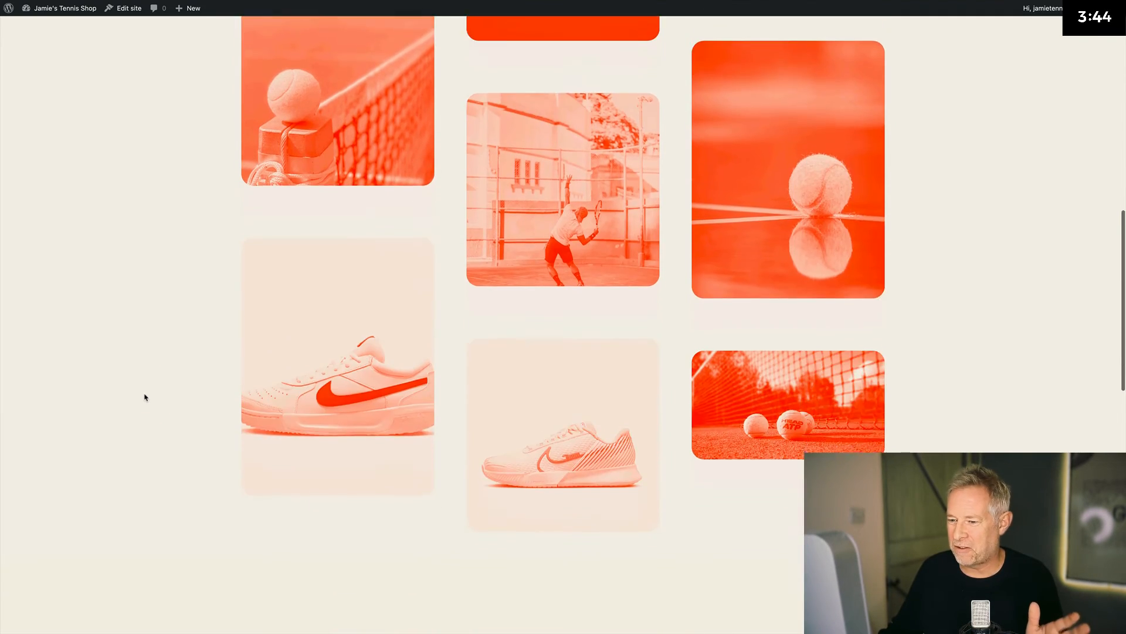
{"action": "scroll", "coordinate": [145, 397], "scroll_direction": "down", "scroll_amount": 5}
{"action": "scroll", "coordinate": [145, 397], "scroll_direction": "up", "scroll_amount": 20}
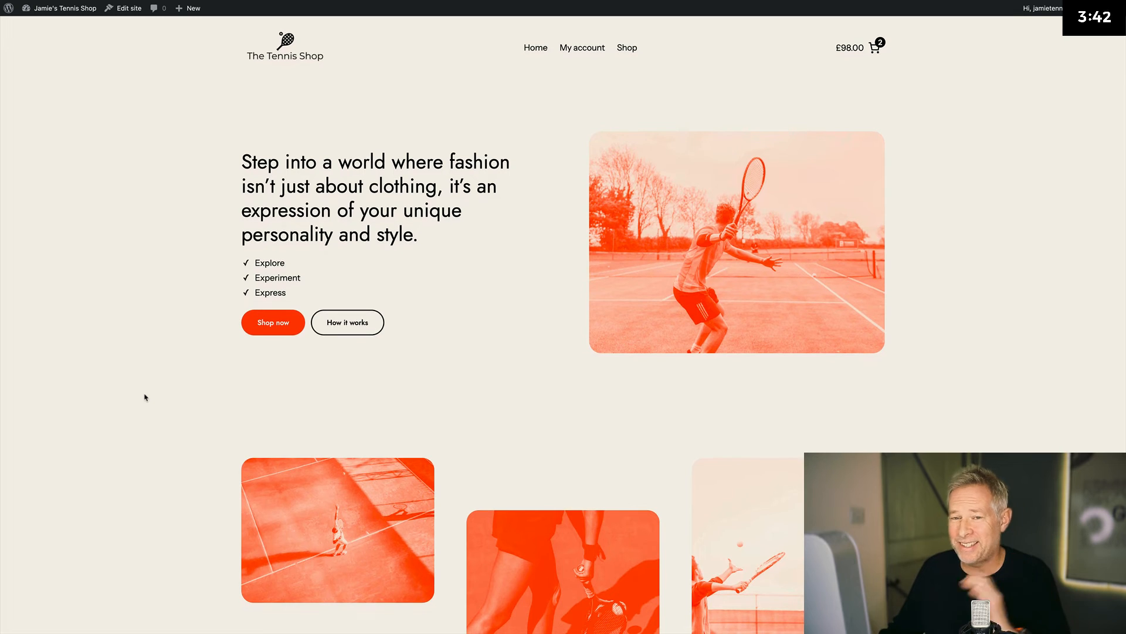
{"action": "left_click", "coordinate": [627, 48]}
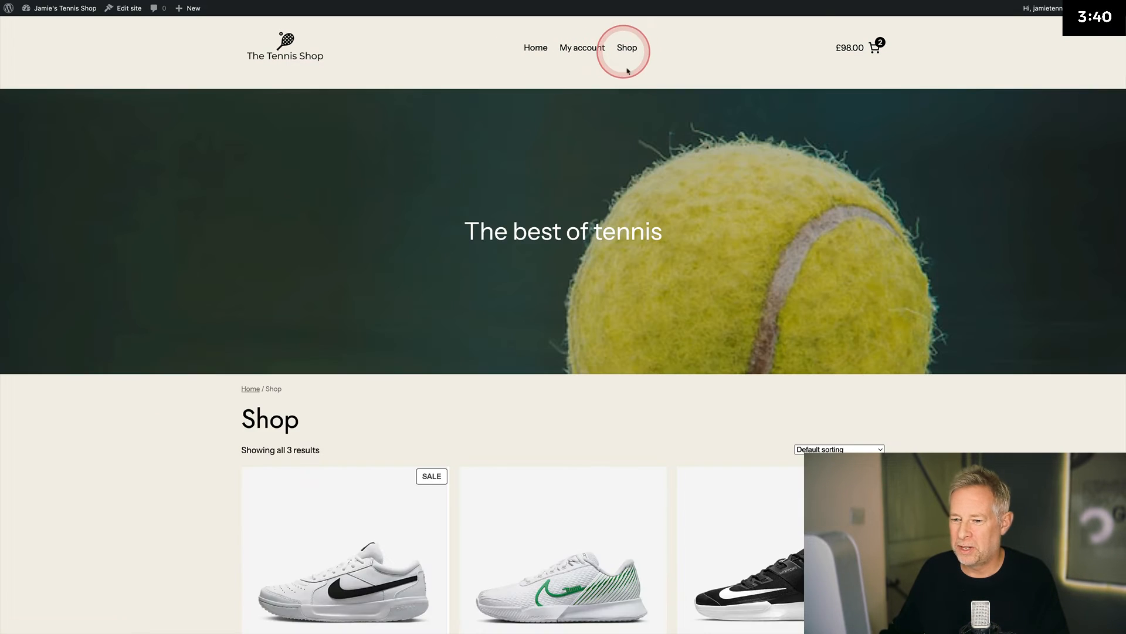
{"action": "scroll", "coordinate": [518, 328], "scroll_direction": "down", "scroll_amount": 1}
{"action": "scroll", "coordinate": [516, 323], "scroll_direction": "down", "scroll_amount": 5}
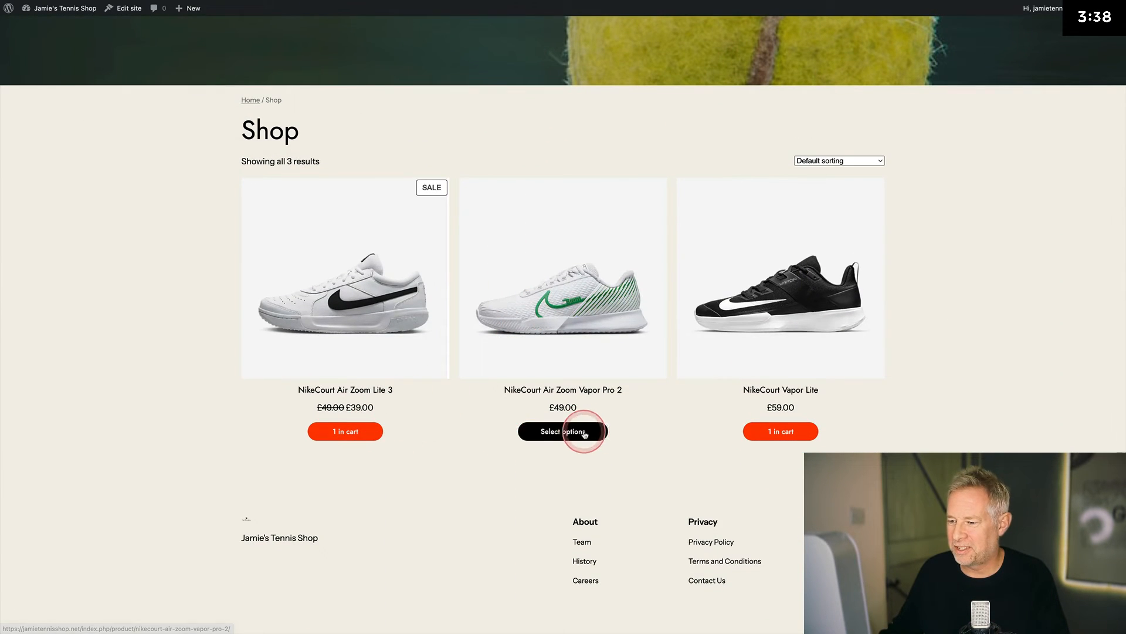
Add a Large NikeCourt Air Zoom Vapor Pro 2 to the basket and view the basket
{"action": "left_click", "coordinate": [581, 433]}
{"action": "left_click", "coordinate": [575, 260]}
{"action": "left_click", "coordinate": [563, 268]}
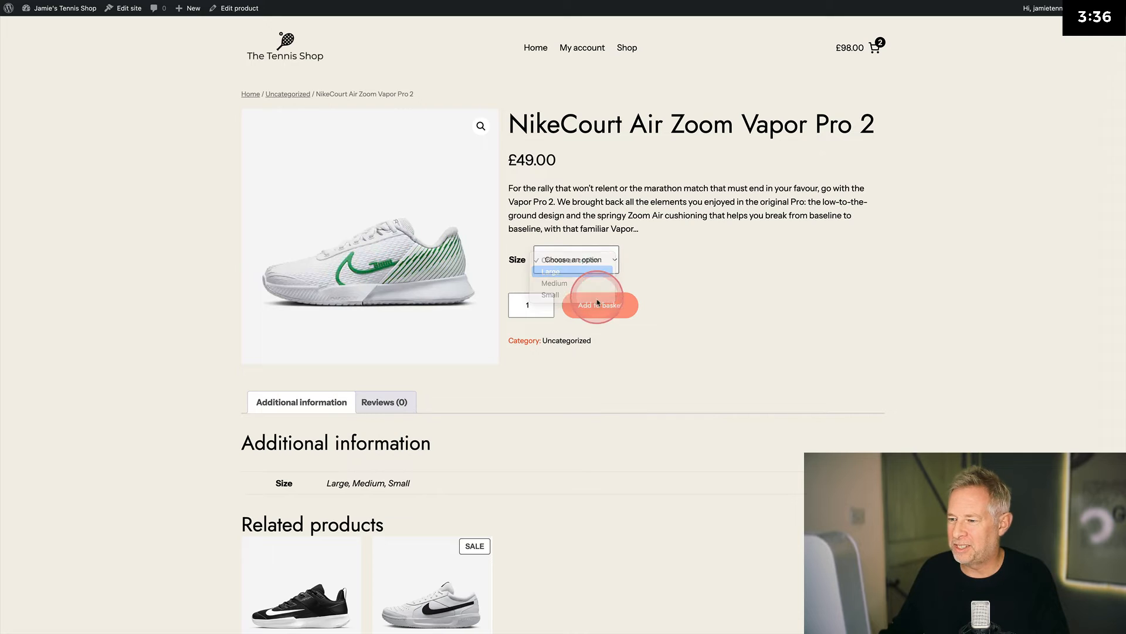
{"action": "left_click", "coordinate": [597, 305]}
{"action": "left_click", "coordinate": [855, 123]}
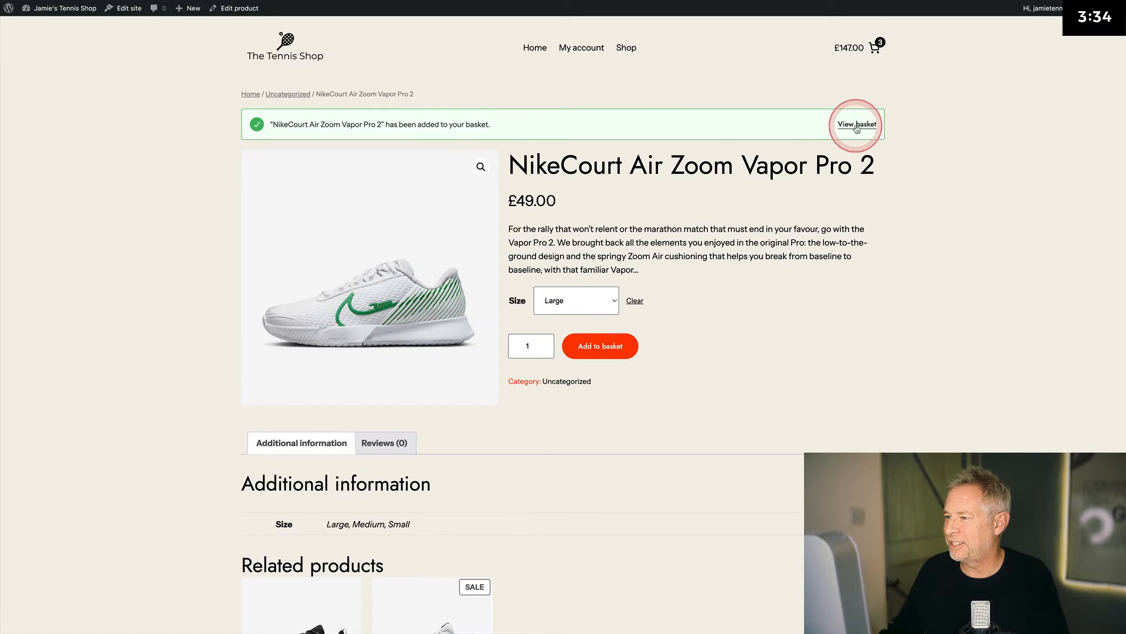
{"action": "left_click", "coordinate": [788, 263]}
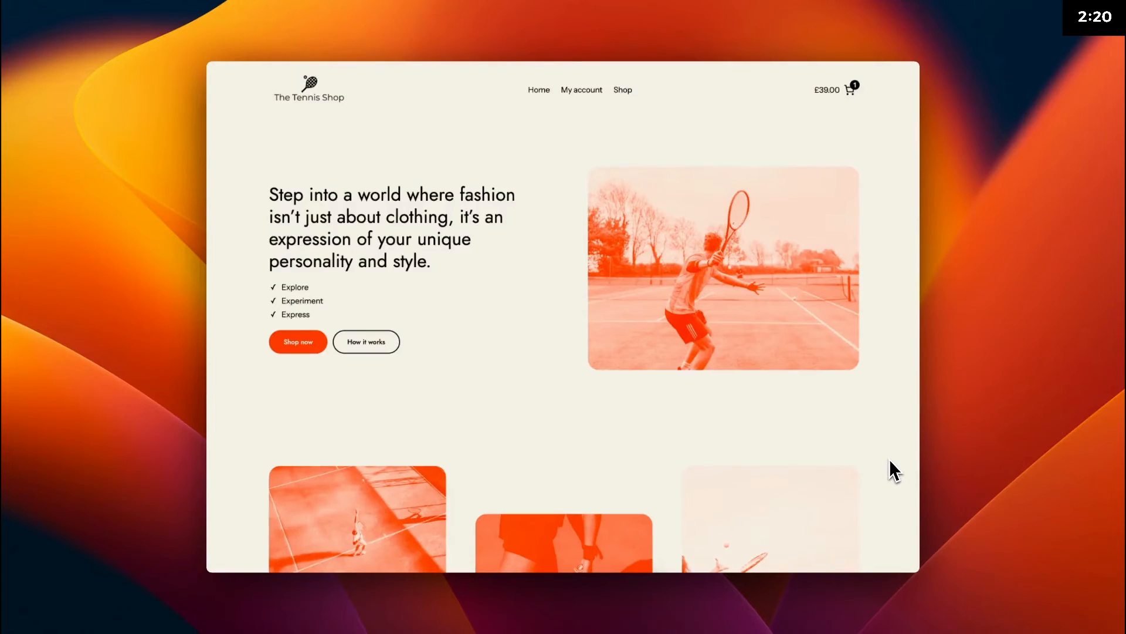
Look through the published homepage from the hero section and image gallery to the newsletter sign-up section
{"action": "scroll", "coordinate": [889, 459], "scroll_direction": "down", "scroll_amount": 15}
{"action": "scroll", "coordinate": [889, 459], "scroll_direction": "down", "scroll_amount": 10}
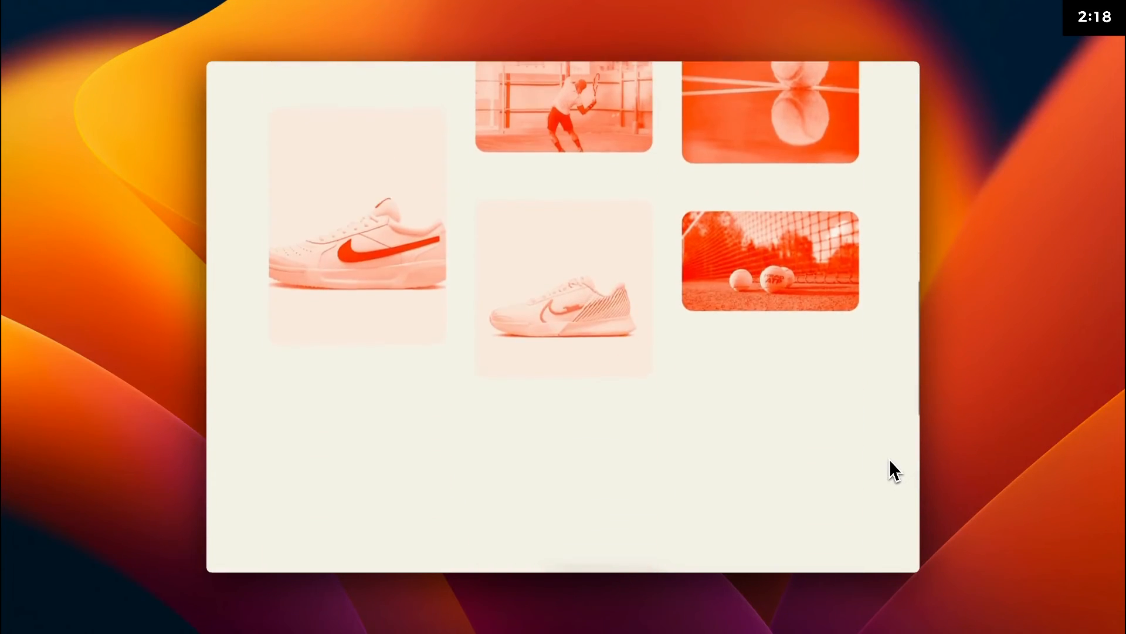
{"action": "scroll", "coordinate": [890, 459], "scroll_direction": "down", "scroll_amount": 4}
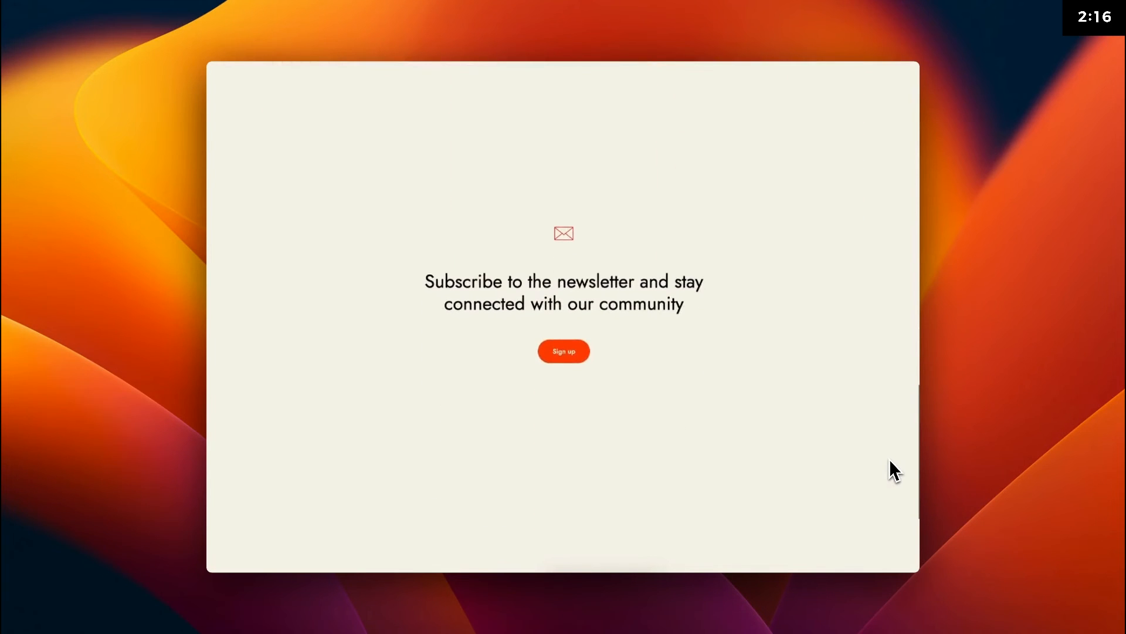
{"action": "scroll", "coordinate": [890, 458], "scroll_direction": "up", "scroll_amount": 13}
{"action": "scroll", "coordinate": [889, 459], "scroll_direction": "up", "scroll_amount": 10}
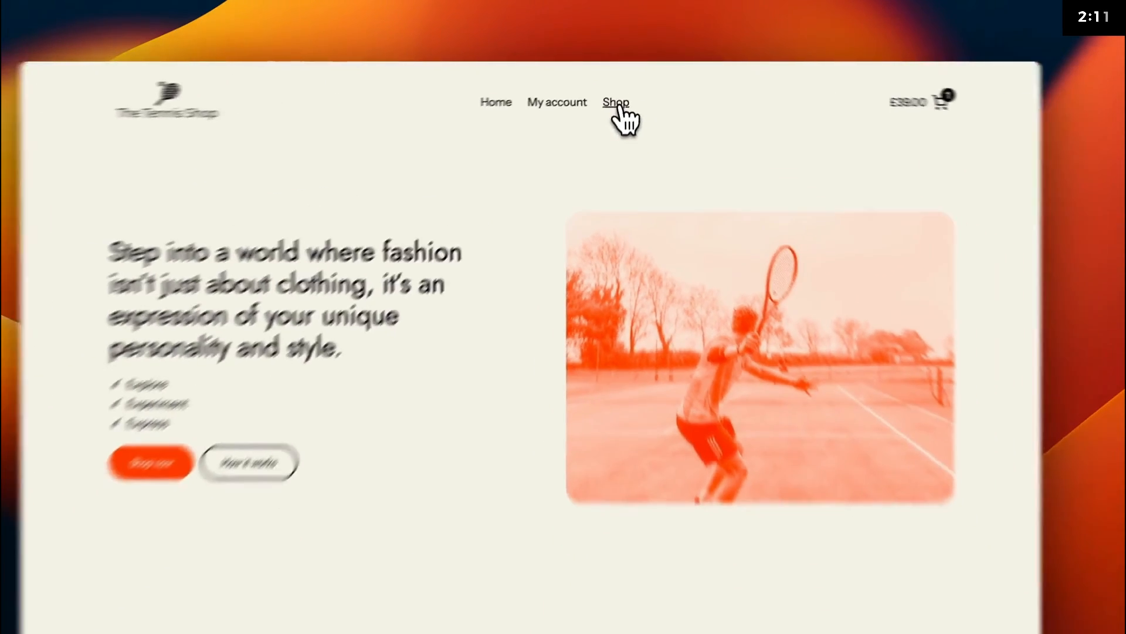
Add a NikeCourt Vapor Lite to the basket from the Shop page and view the full basket
{"action": "left_click", "coordinate": [616, 104]}
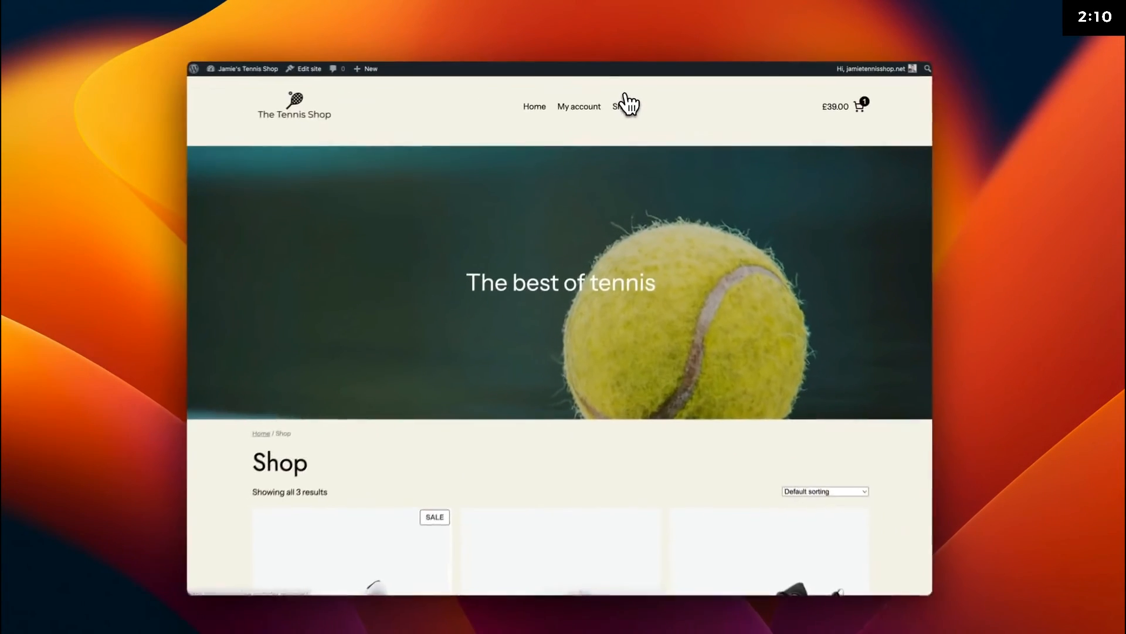
{"action": "scroll", "coordinate": [654, 247], "scroll_direction": "down", "scroll_amount": 5}
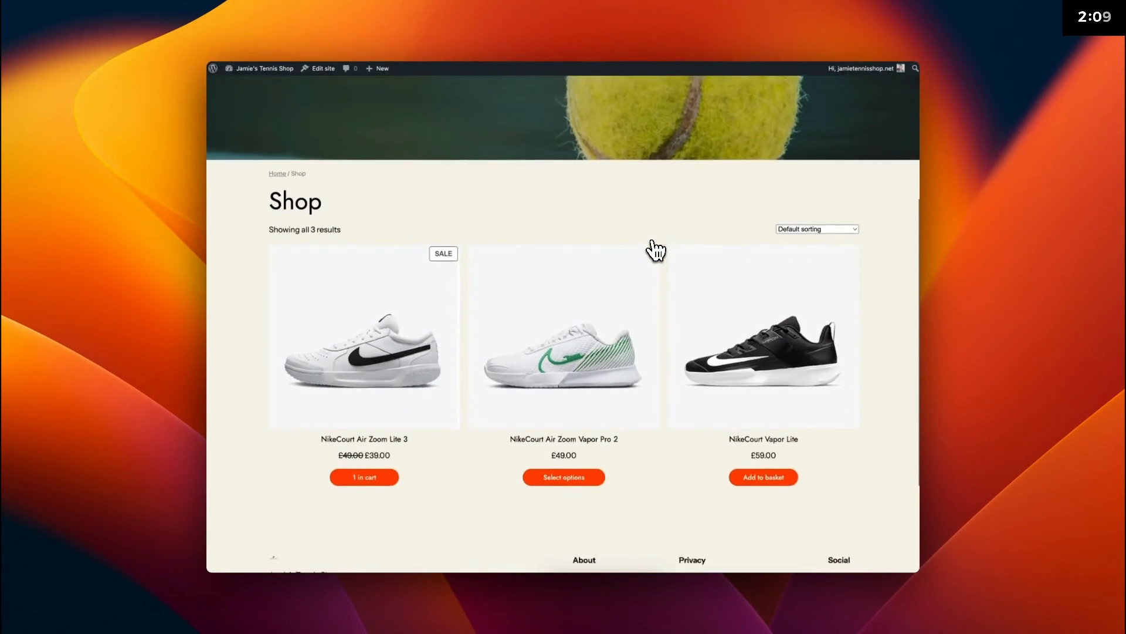
{"action": "scroll", "coordinate": [656, 251], "scroll_direction": "down", "scroll_amount": 3}
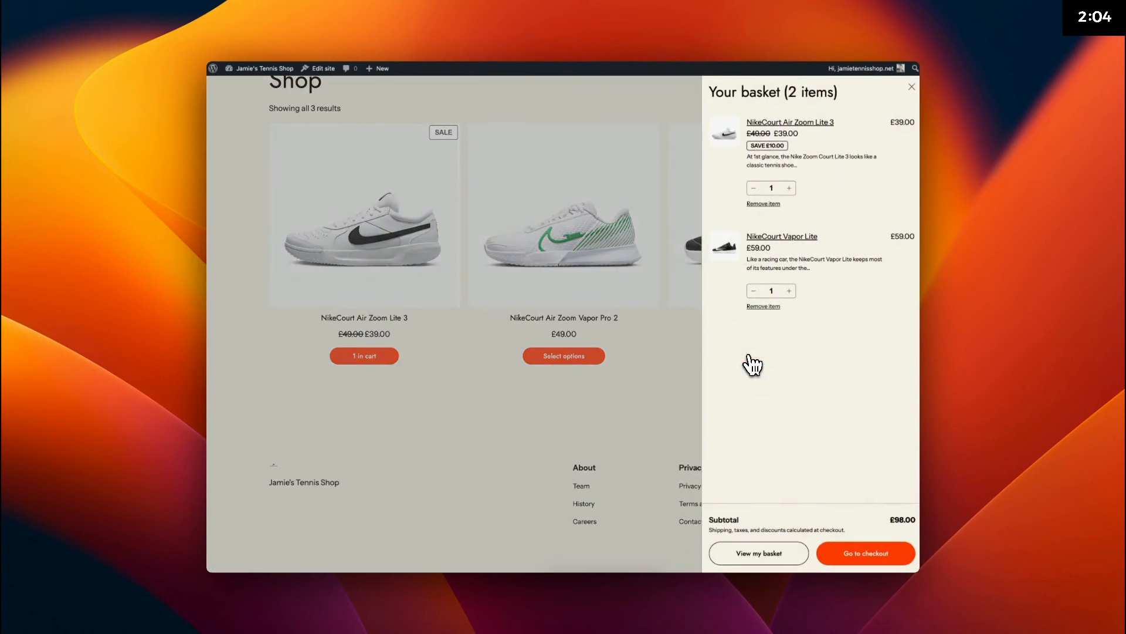
{"action": "left_click", "coordinate": [764, 555]}
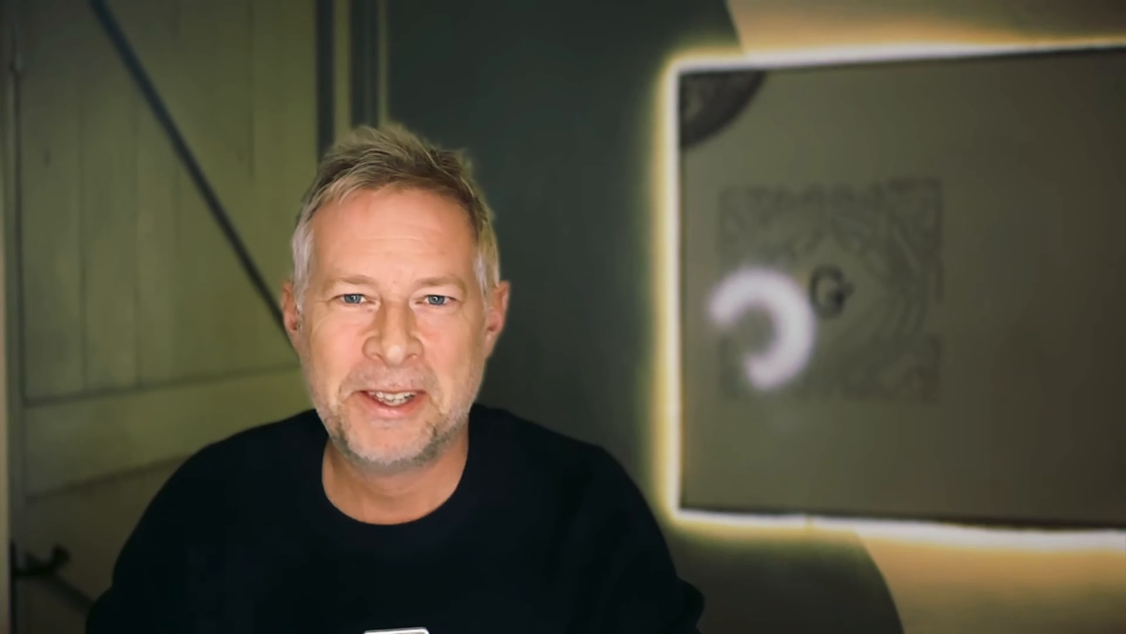